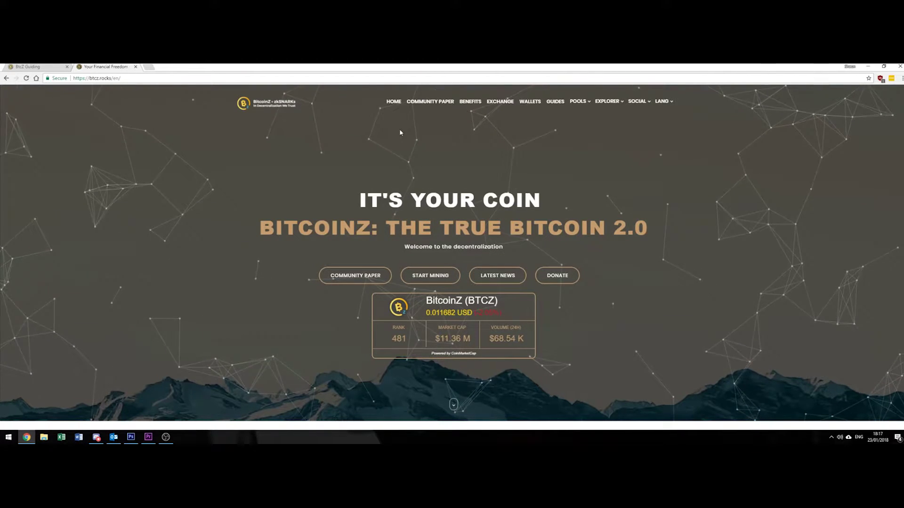
Switch to the 'BtcZ Guiding' tab and check the site's domain in the address bar.
click(57, 67)
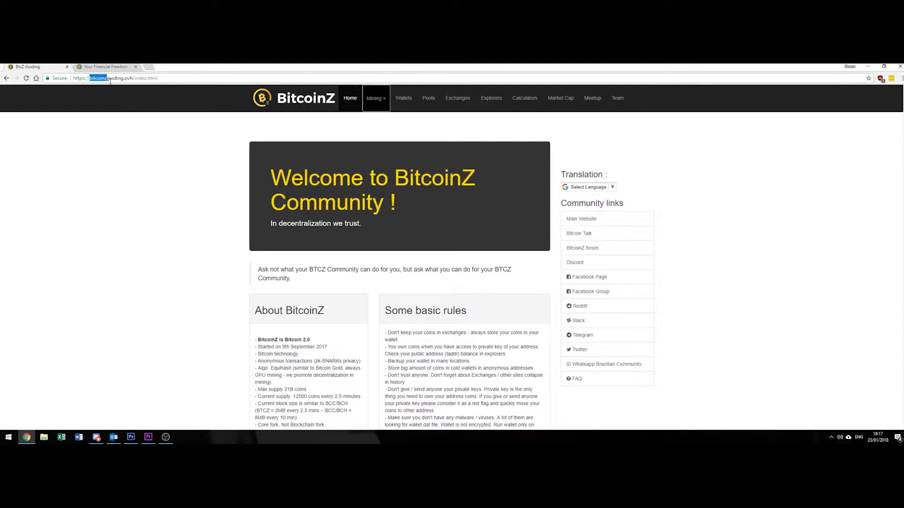
drag(90, 78, 131, 79)
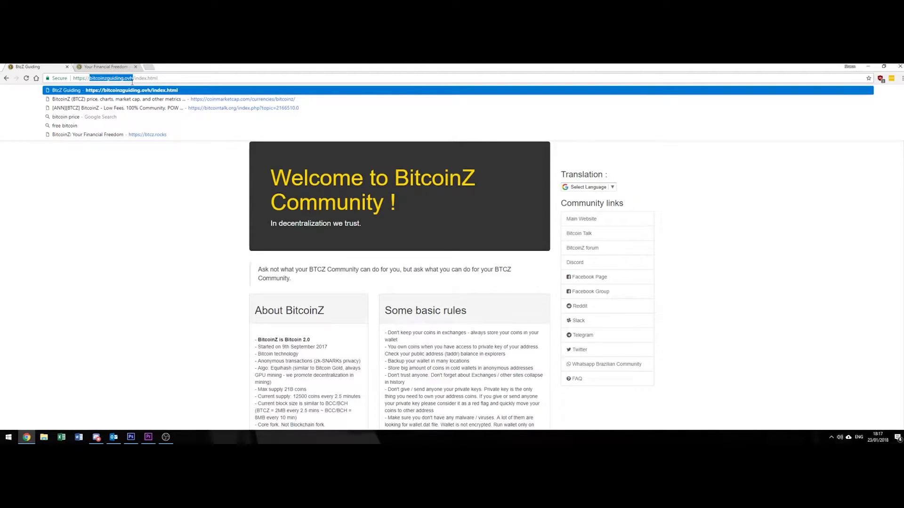
click(189, 228)
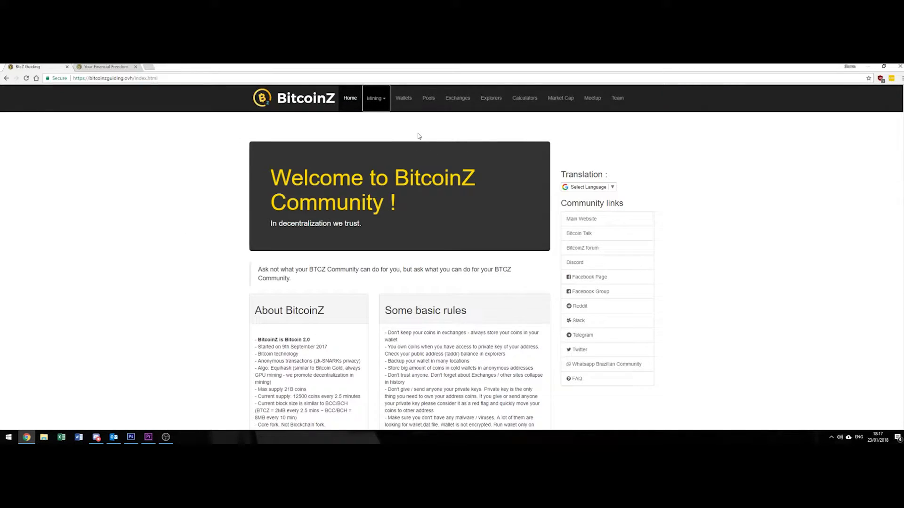
scroll(425, 223, down, 5)
scroll(425, 201, up, 5)
Open the Pools list and review Worldminer's row: location Europe, minimum payout 1.
click(429, 100)
scroll(393, 288, down, 1)
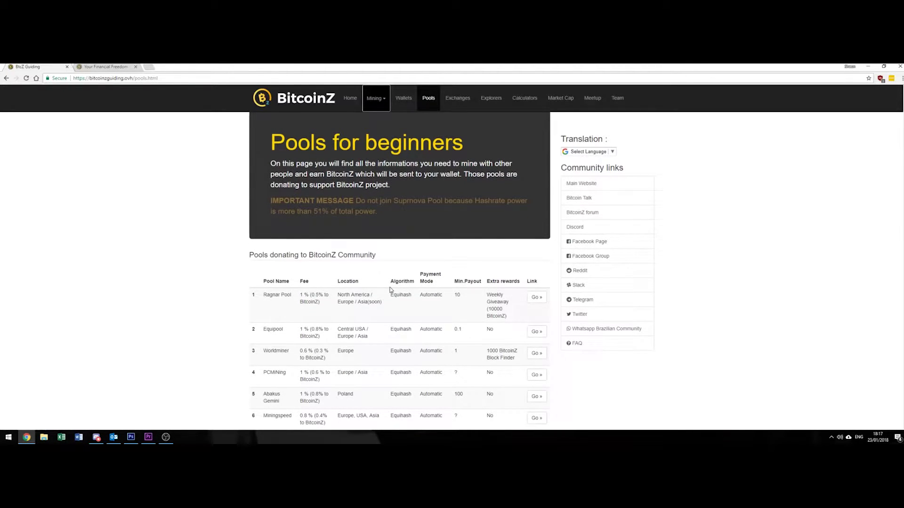
scroll(392, 290, down, 1)
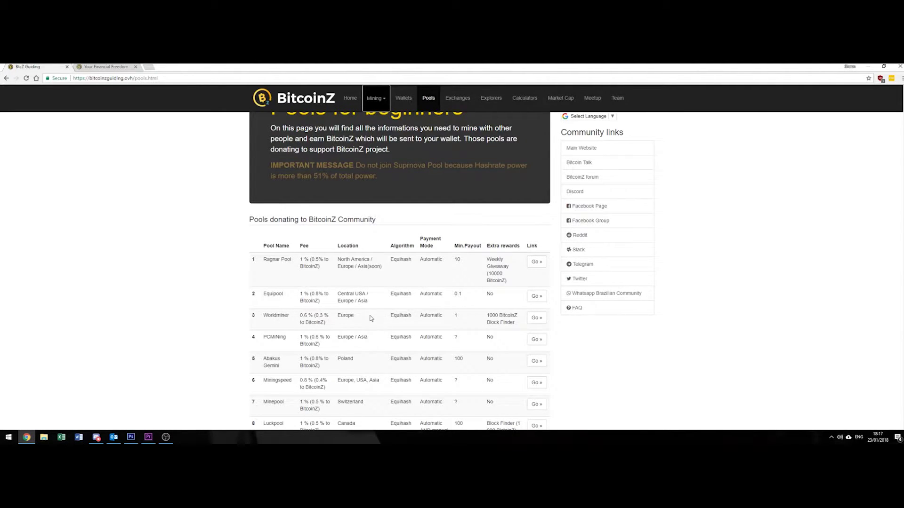
drag(263, 315, 324, 317)
double_click(350, 321)
click(366, 320)
double_click(457, 317)
click(456, 317)
Open Worldminer's Getting Started page, then view the btcz.rocks wallet downloads.
click(537, 319)
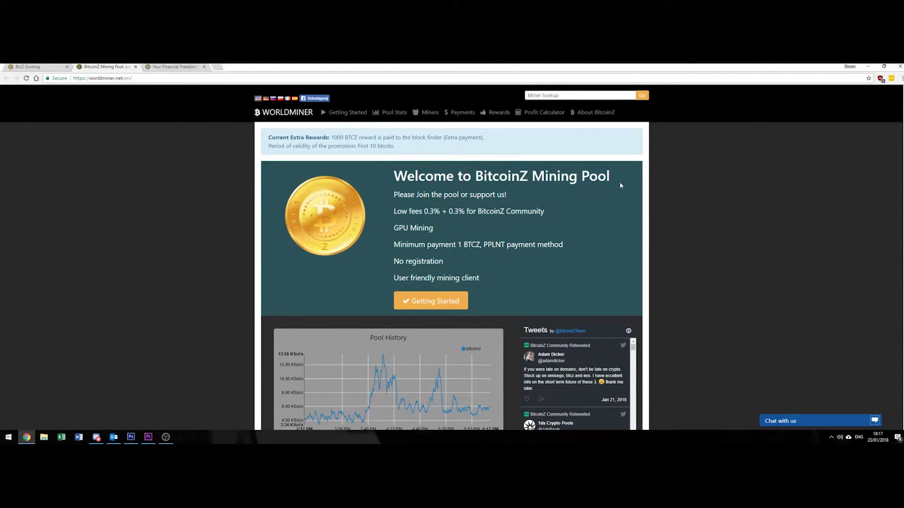
click(441, 302)
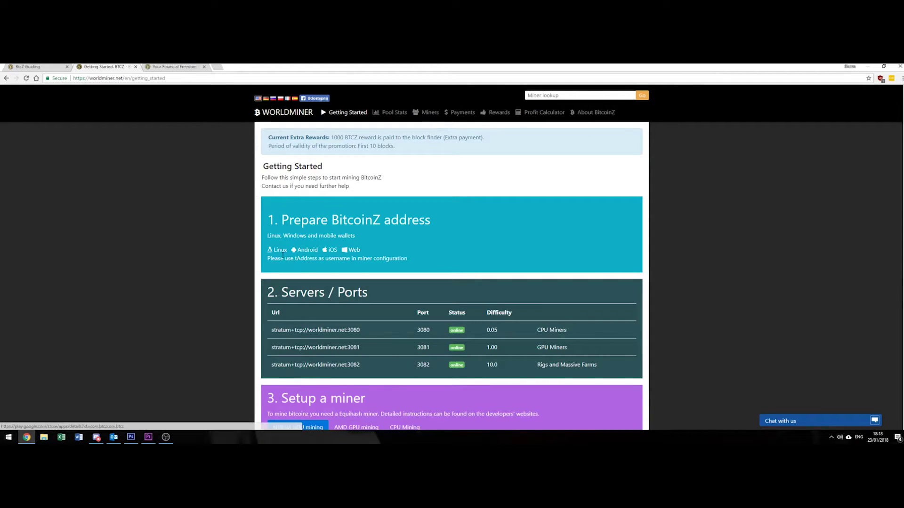
click(173, 66)
scroll(359, 183, down, 2)
scroll(396, 190, down, 5)
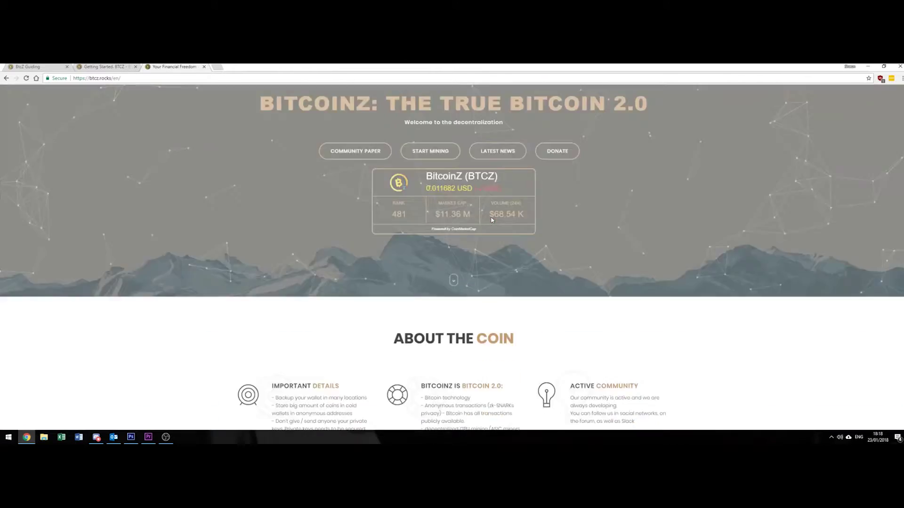
scroll(452, 206, down, 5)
scroll(490, 219, down, 10)
scroll(488, 221, down, 5)
scroll(485, 220, down, 5)
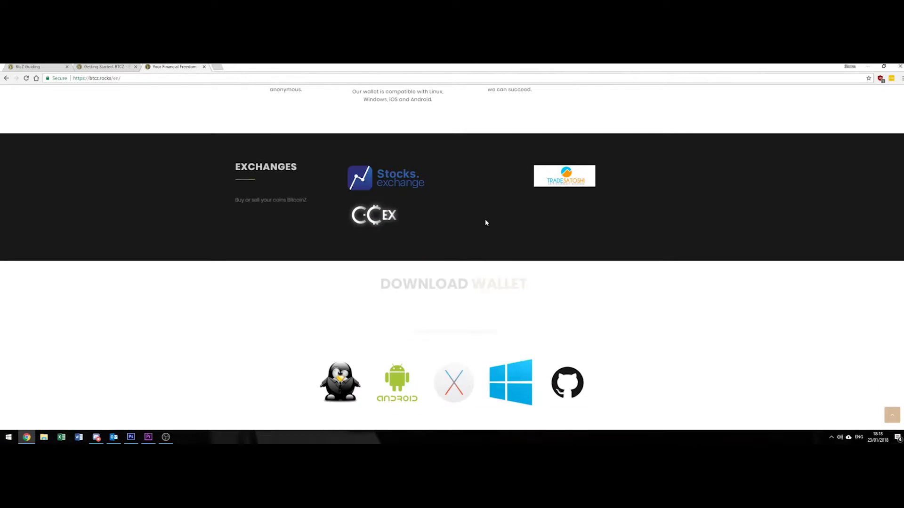
scroll(424, 240, down, 2)
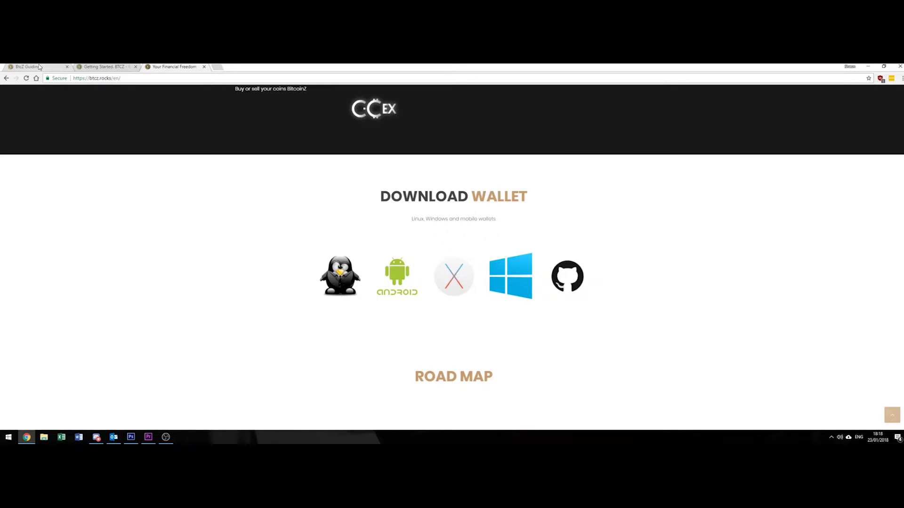
key(ctrl+Tab)
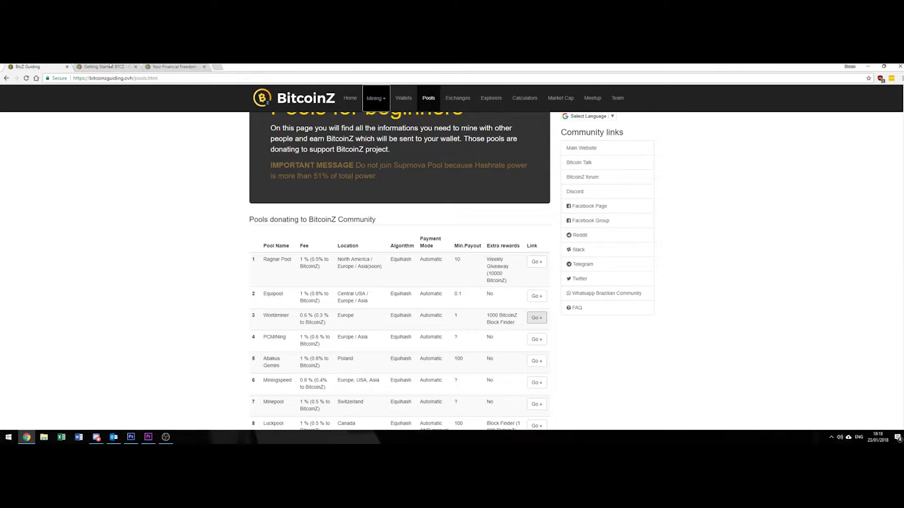
key(ctrl+shift+Tab)
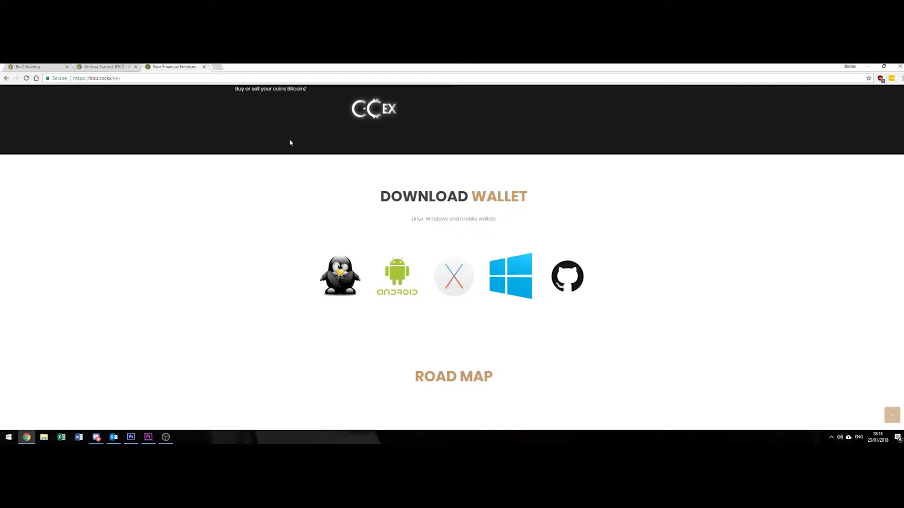
On Worldminer's Getting Started page, show the AMD GPU Claymore miner instructions.
click(116, 66)
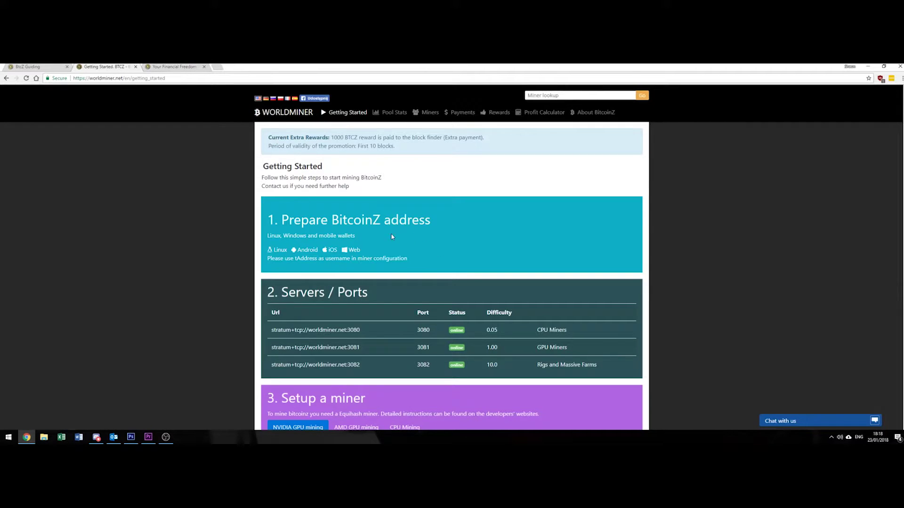
scroll(332, 271, down, 1)
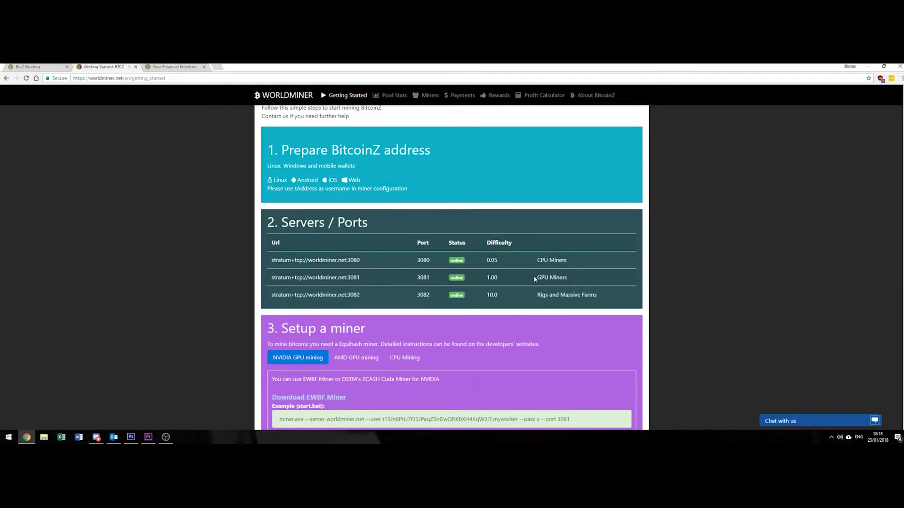
triple_click(553, 277)
click(367, 273)
scroll(367, 273, down, 1)
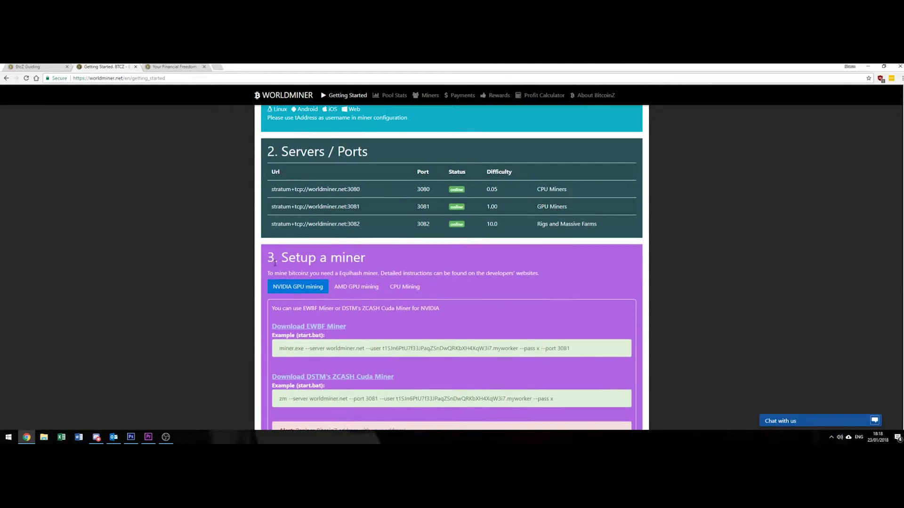
click(357, 290)
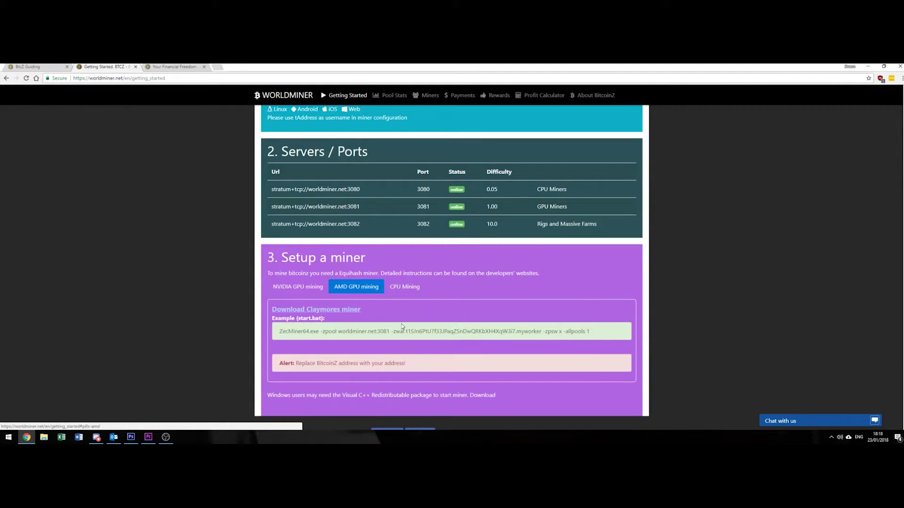
click(311, 288)
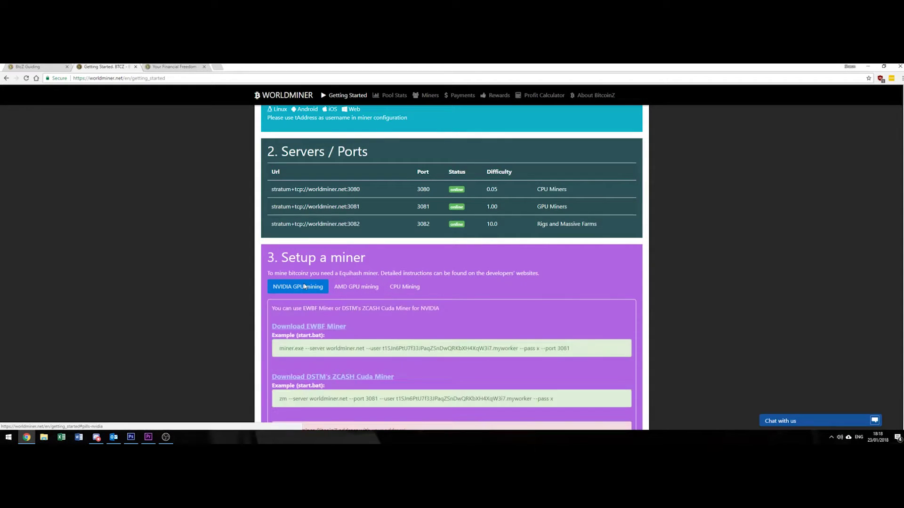
click(346, 287)
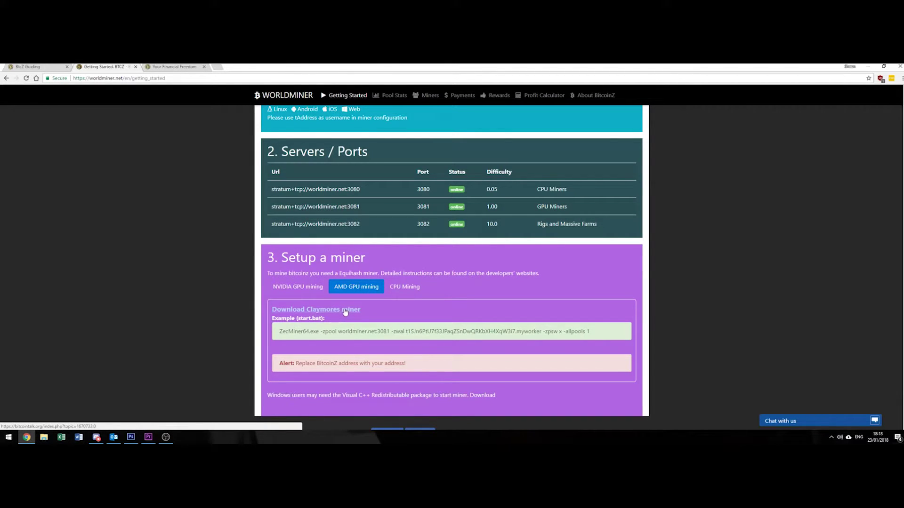
Go to nanopool.org and download Claymore (AMD) from the ZCash Quick Start instructions.
click(217, 66)
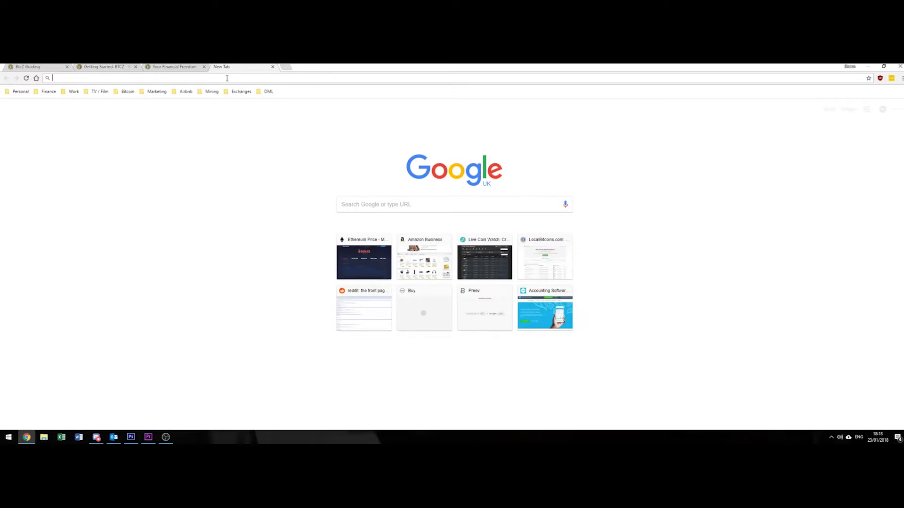
text(nano)
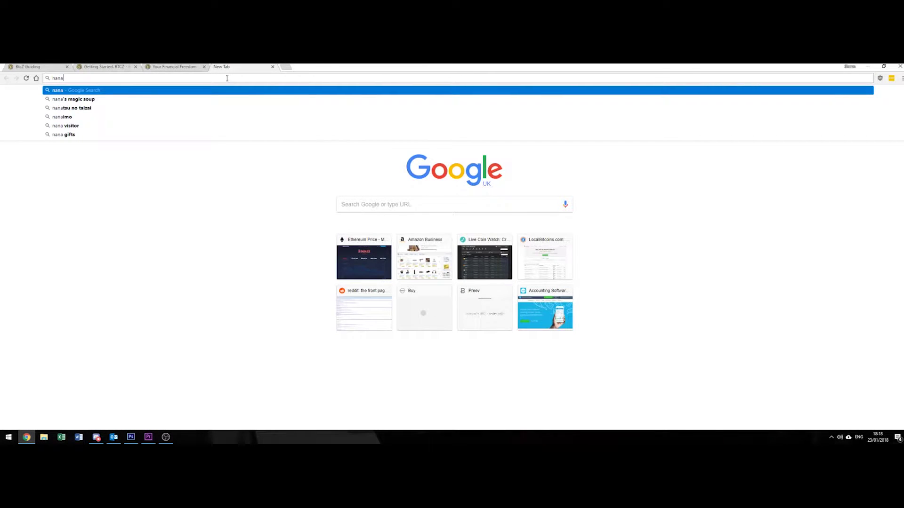
key(Return)
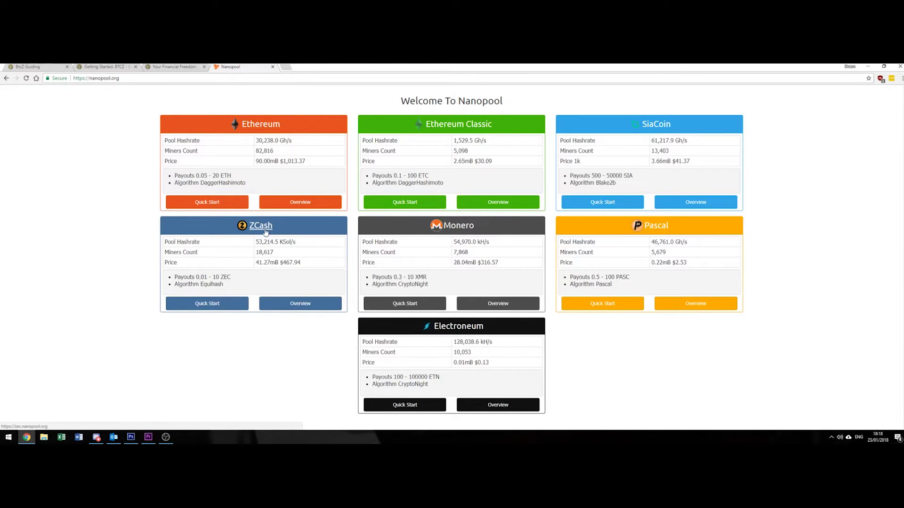
click(215, 306)
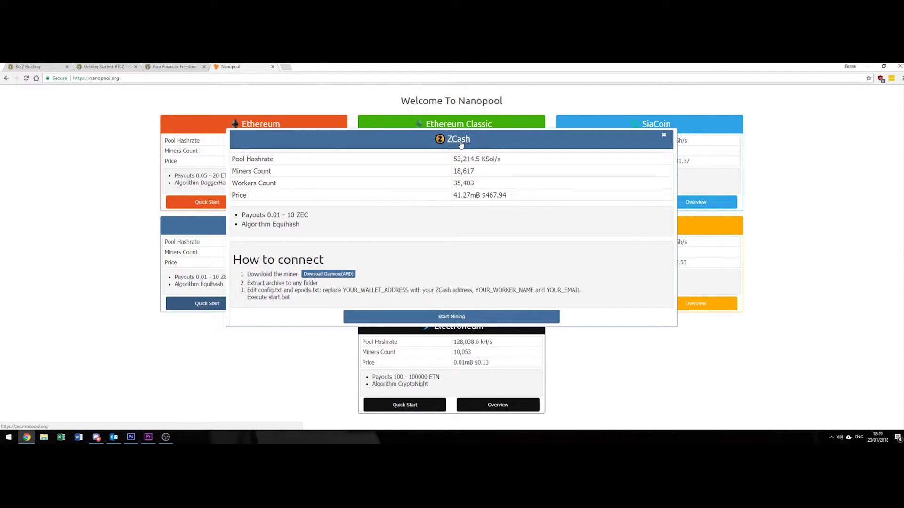
click(329, 274)
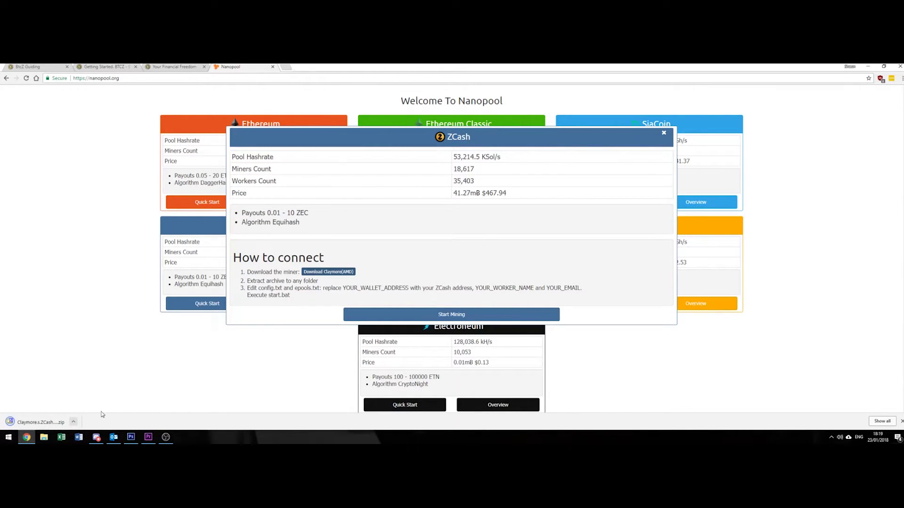
Close the Nanopool tab and show the downloaded Claymore zip in its folder.
click(663, 133)
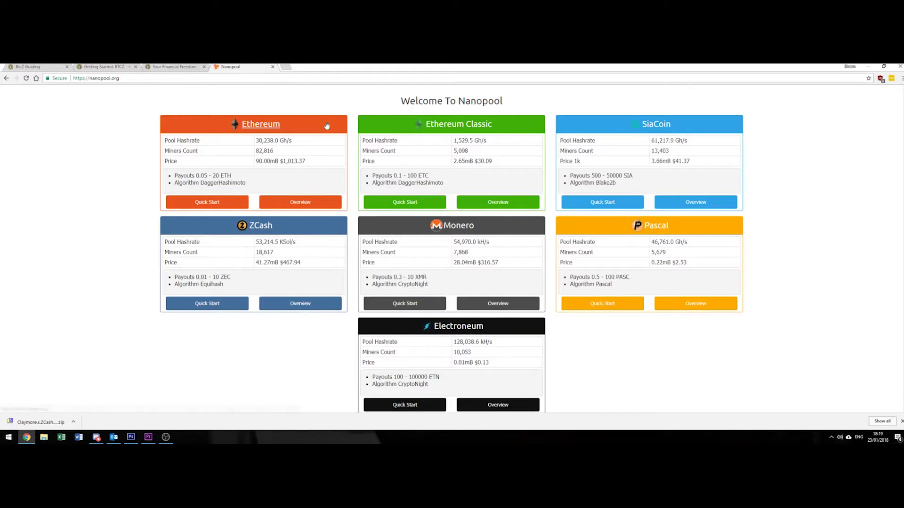
click(272, 67)
click(74, 423)
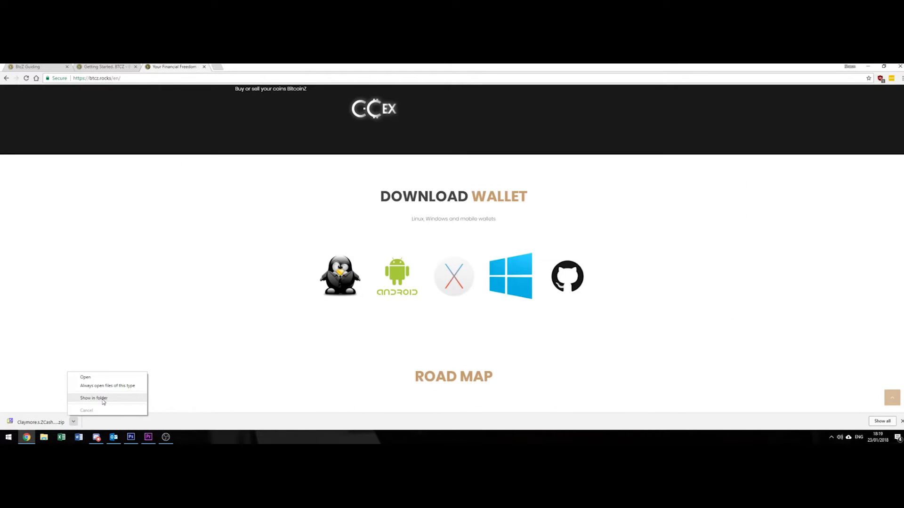
click(106, 397)
Extract the Claymore zip to the Desktop with 7-Zip, then return to Worldminer's page.
right_click(382, 205)
mouse_move(399, 216)
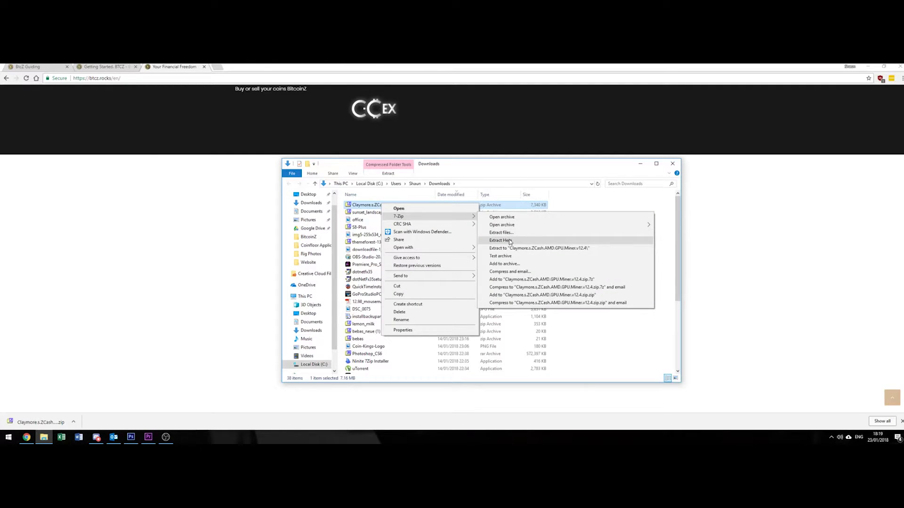
click(504, 232)
key(Return)
click(675, 165)
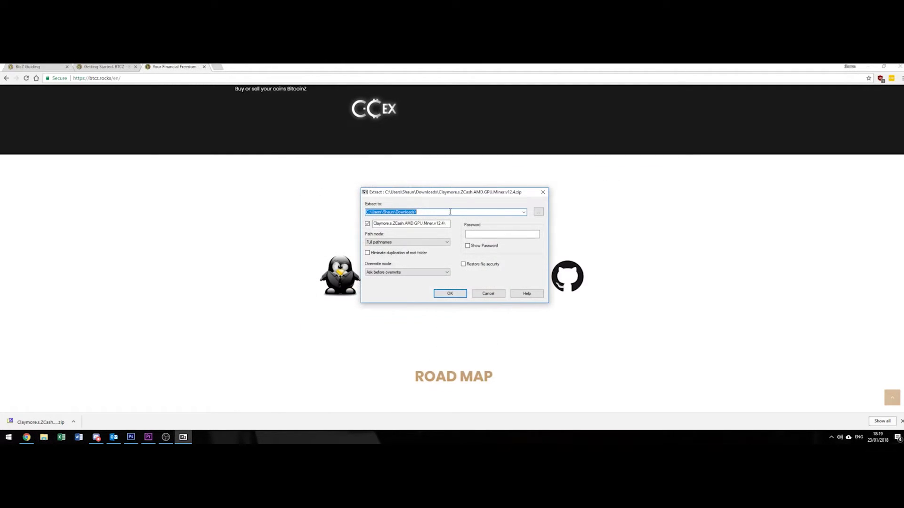
click(539, 212)
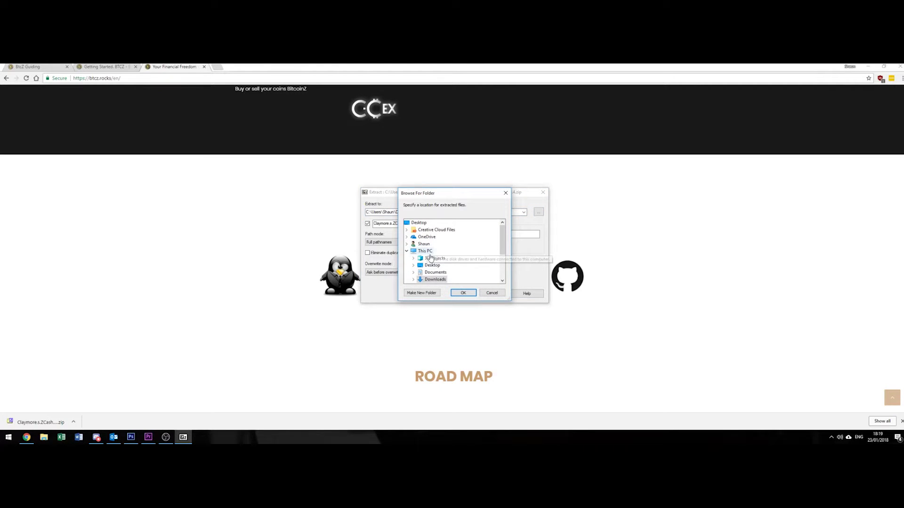
click(433, 265)
click(464, 292)
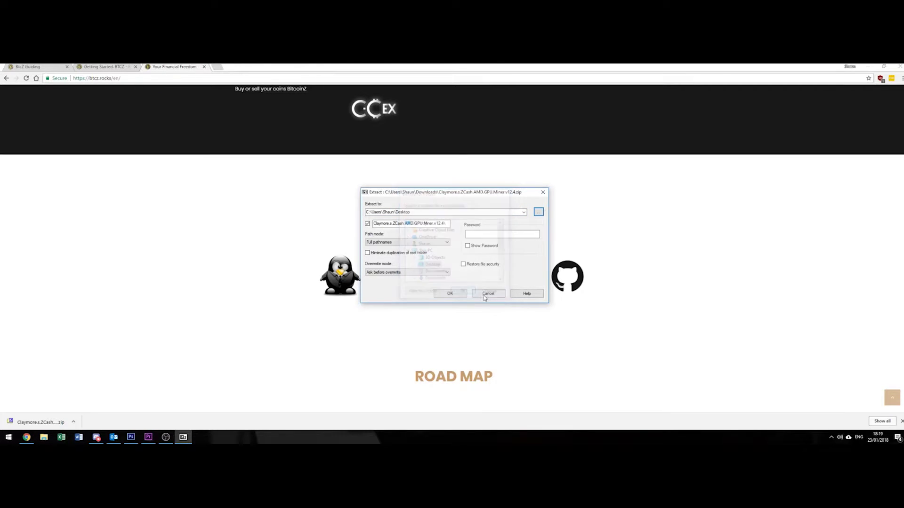
click(456, 293)
click(97, 67)
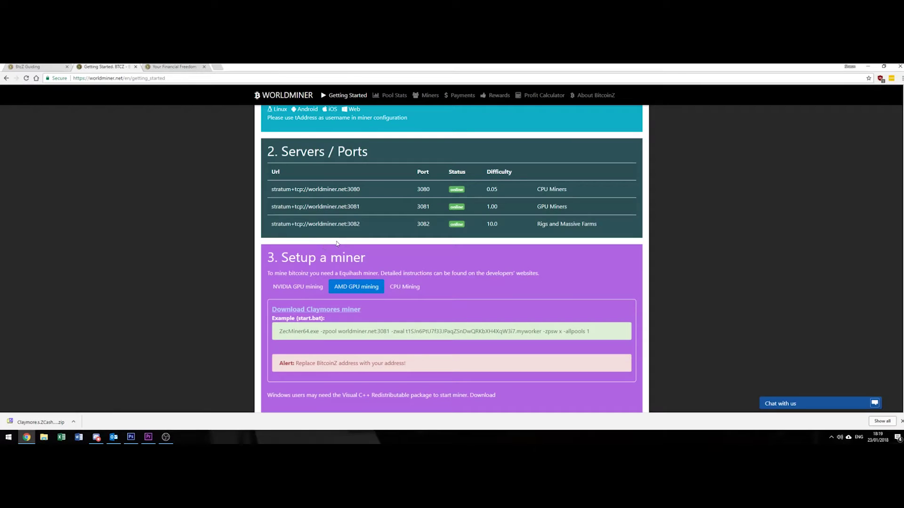
scroll(368, 266, up, 2)
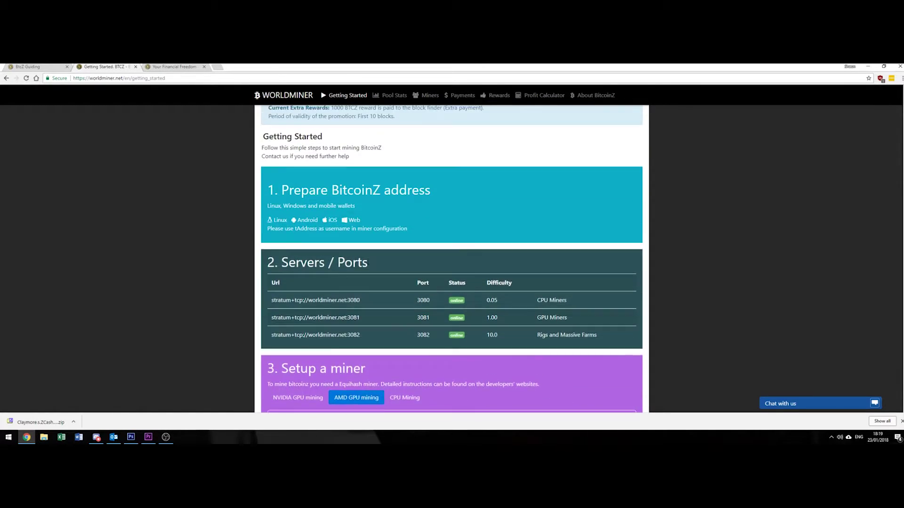
scroll(354, 257, down, 3)
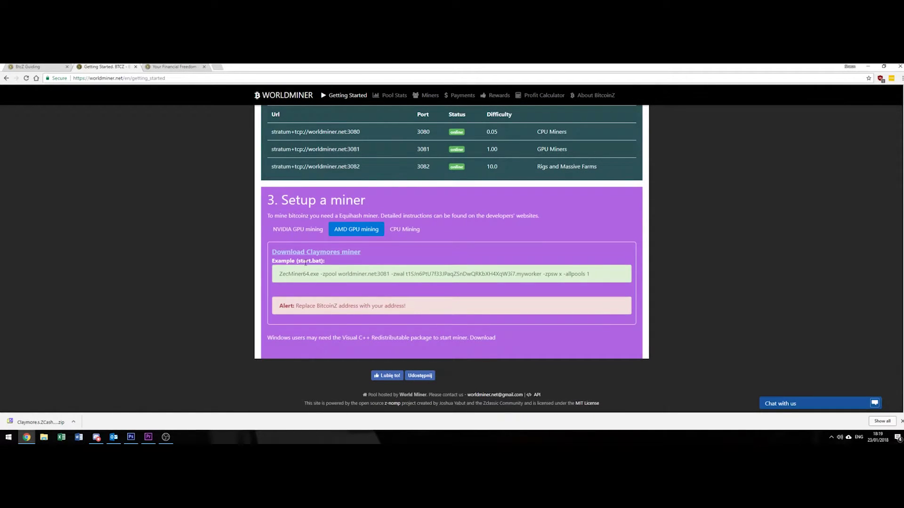
drag(280, 274, 593, 280)
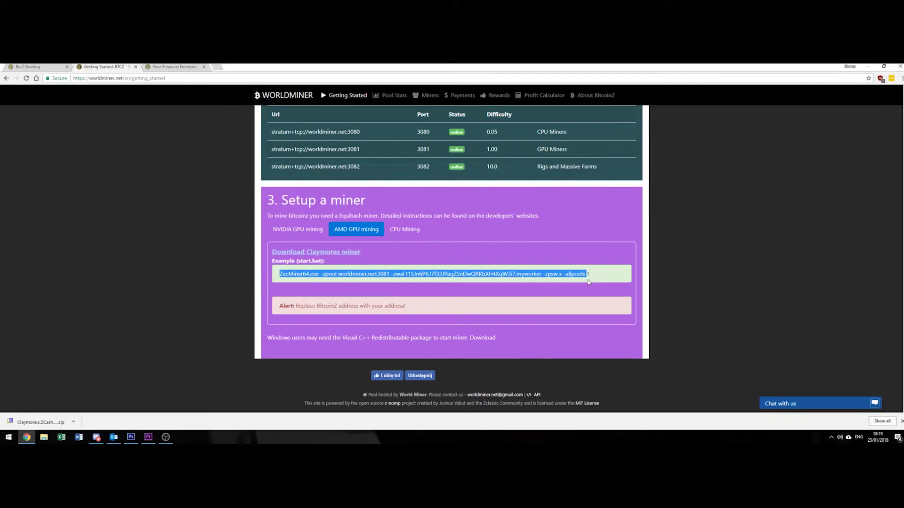
right_click(532, 274)
click(541, 262)
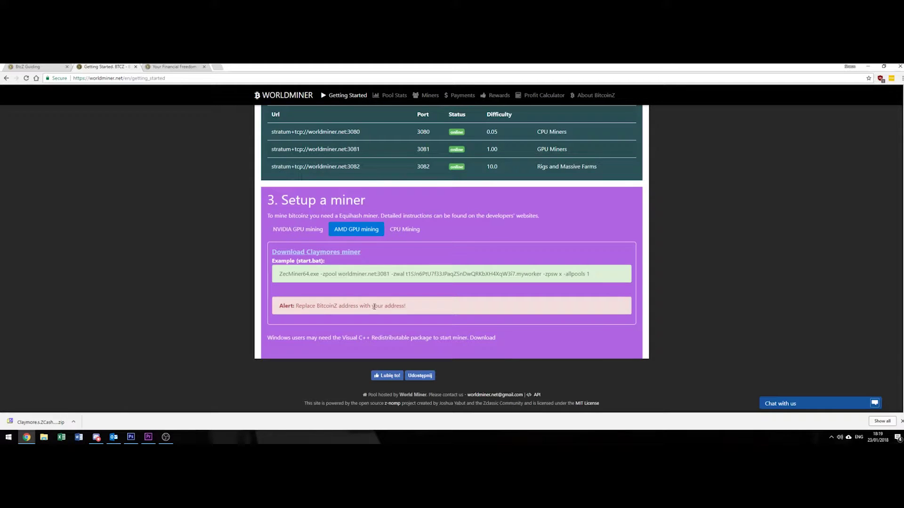
drag(418, 309, 280, 309)
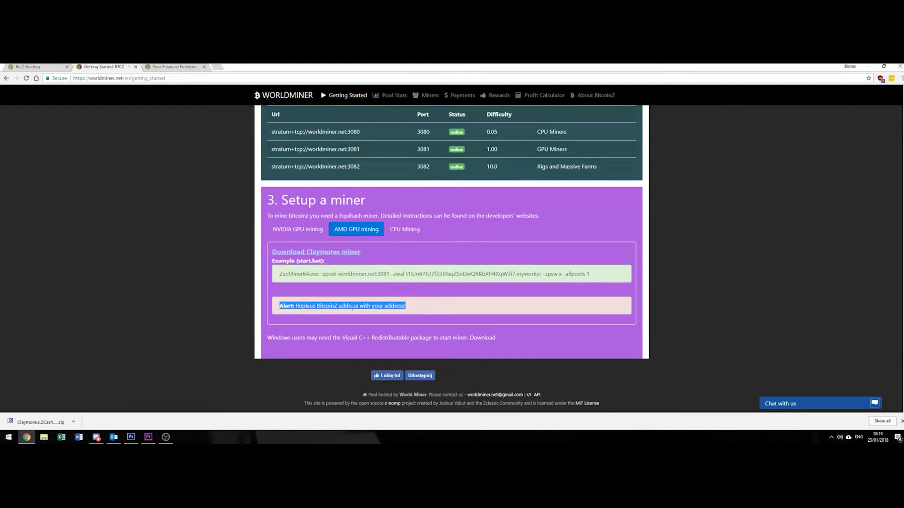
click(495, 279)
drag(513, 275, 500, 277)
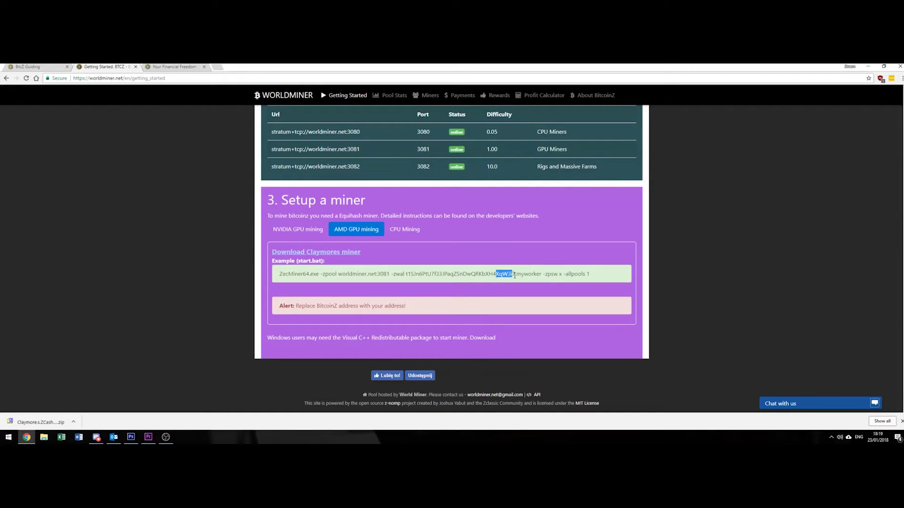
double_click(507, 276)
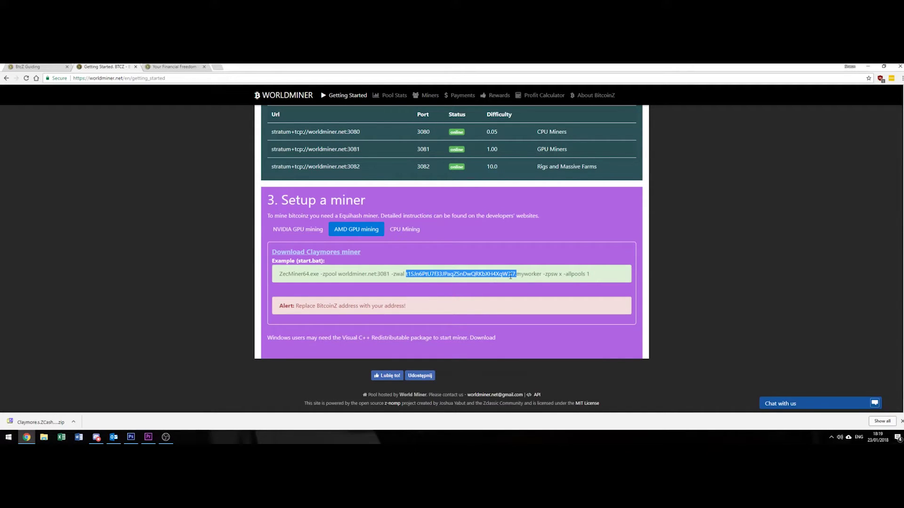
drag(539, 276, 516, 277)
click(536, 275)
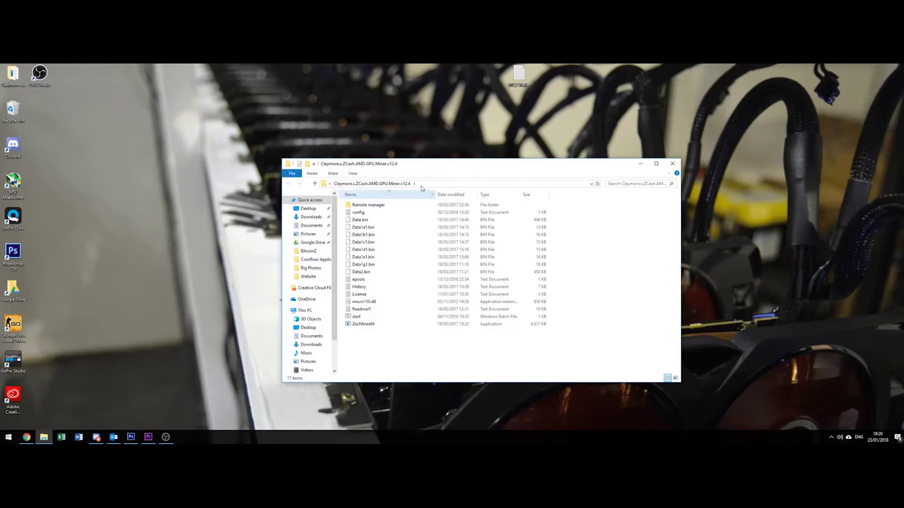
Open Readme!!! in Notepad and highlight its five GPU_ environment variable lines.
drag(458, 164, 449, 131)
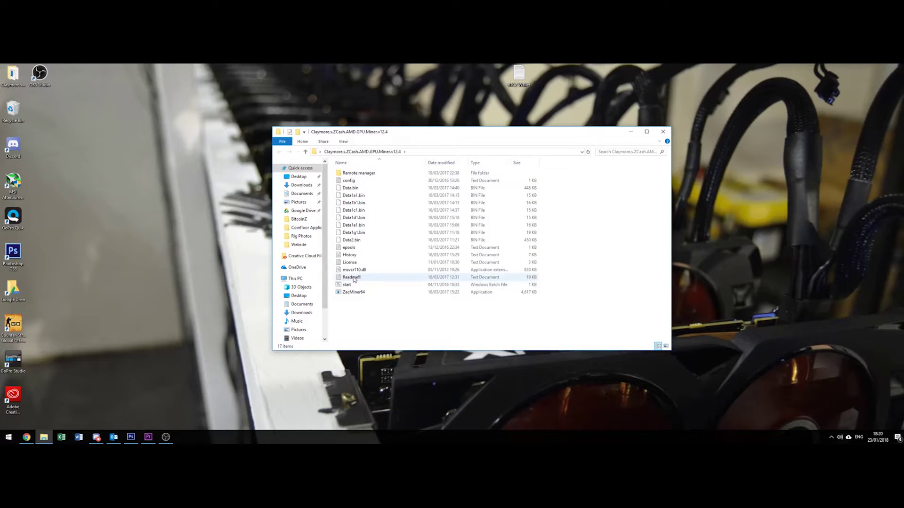
mouse_move(351, 277)
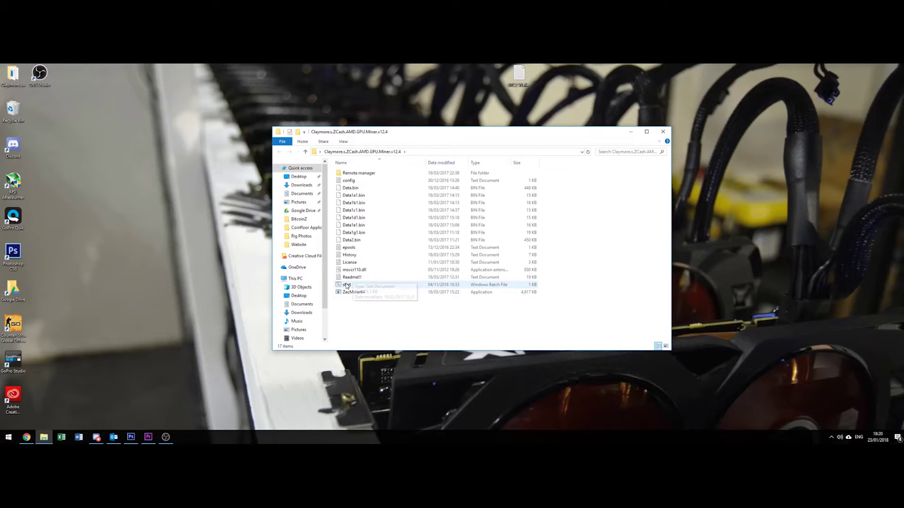
double_click(351, 277)
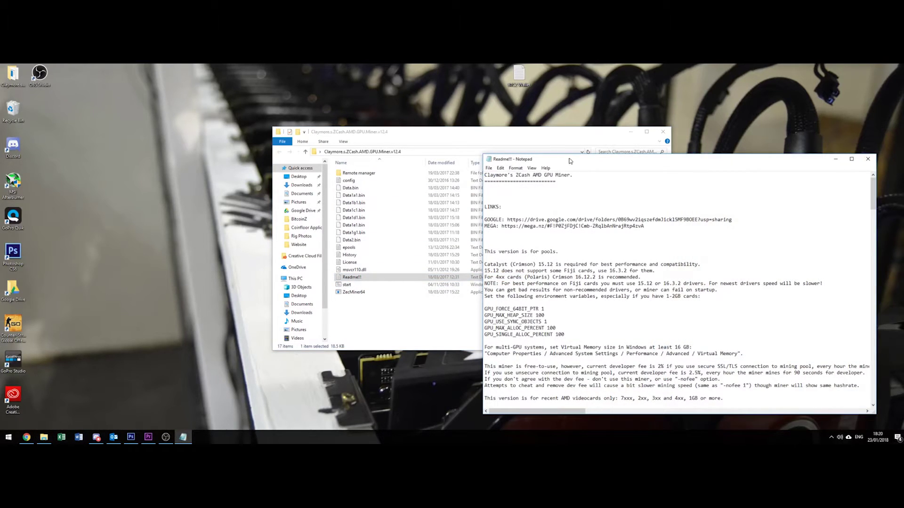
drag(570, 161, 576, 122)
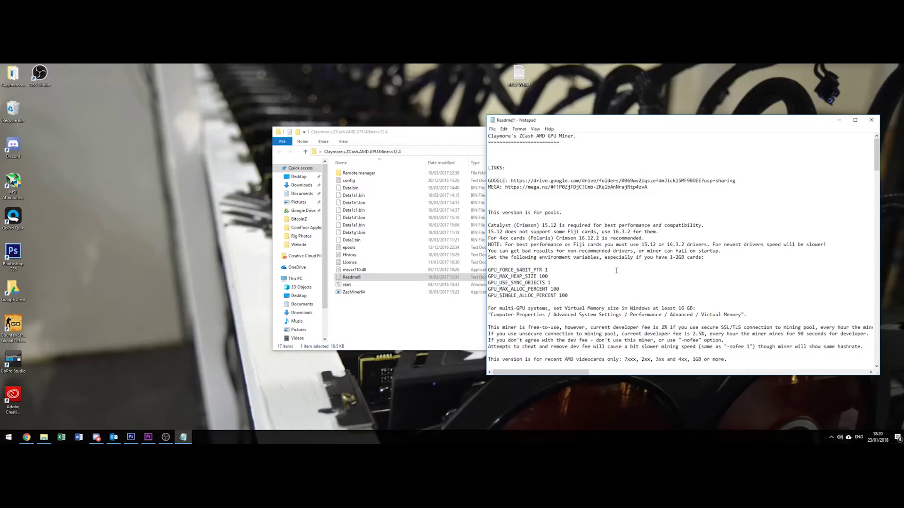
scroll(617, 271, down, 1)
drag(572, 276, 489, 251)
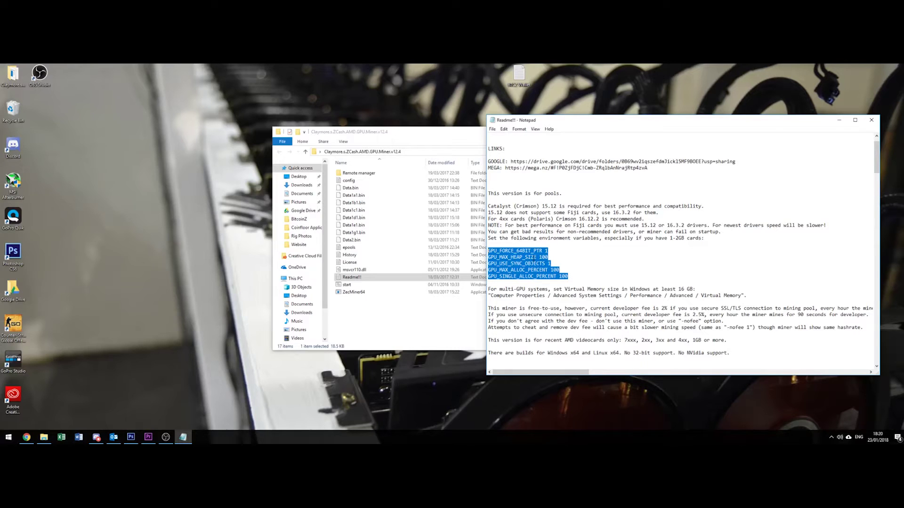
click(352, 301)
click(353, 285)
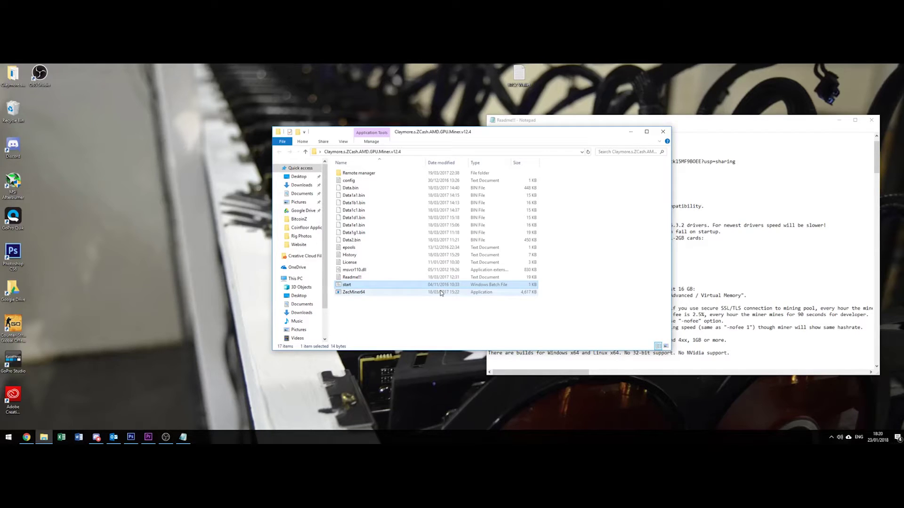
Open start.bat in Notepad and replace its contents with the Worldminer mining command line.
right_click(348, 285)
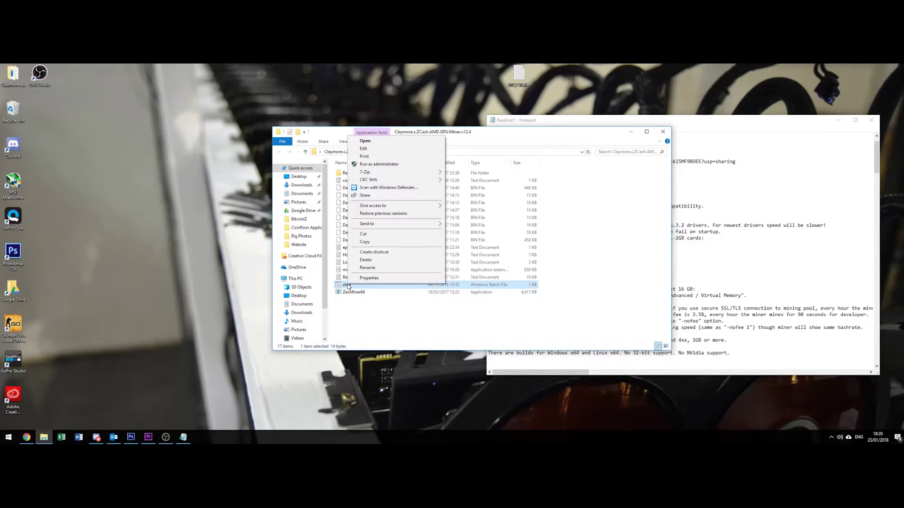
click(394, 150)
drag(586, 159, 327, 150)
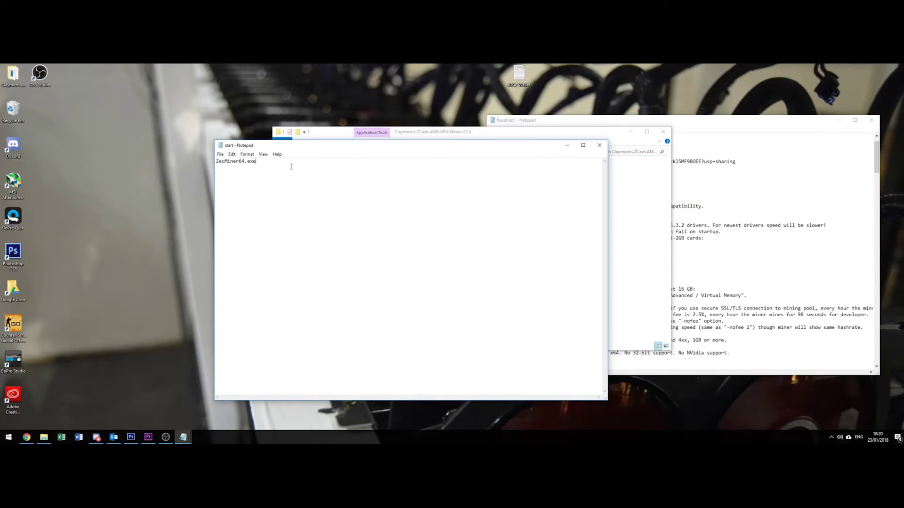
key(ctrl+a)
key(ctrl+v)
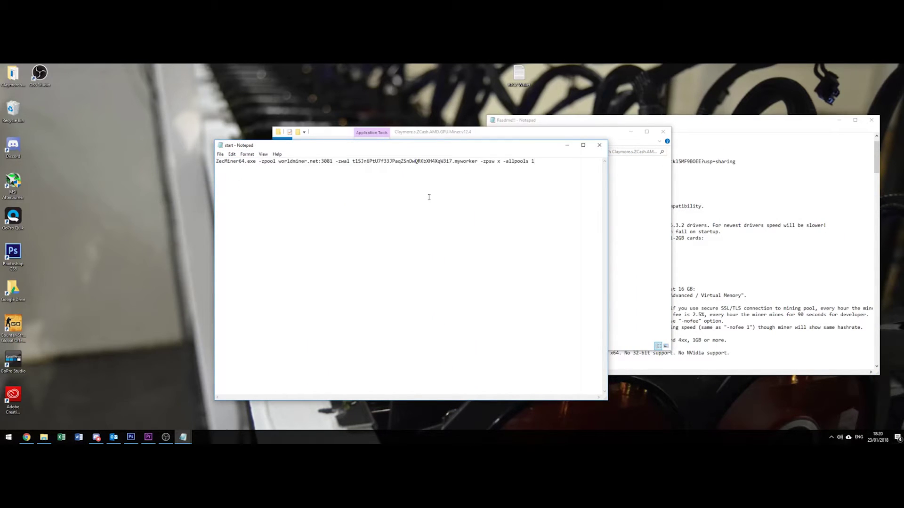
Replace the command's wallet address with the one copied from the BTCZ Wallet file.
drag(452, 161, 352, 162)
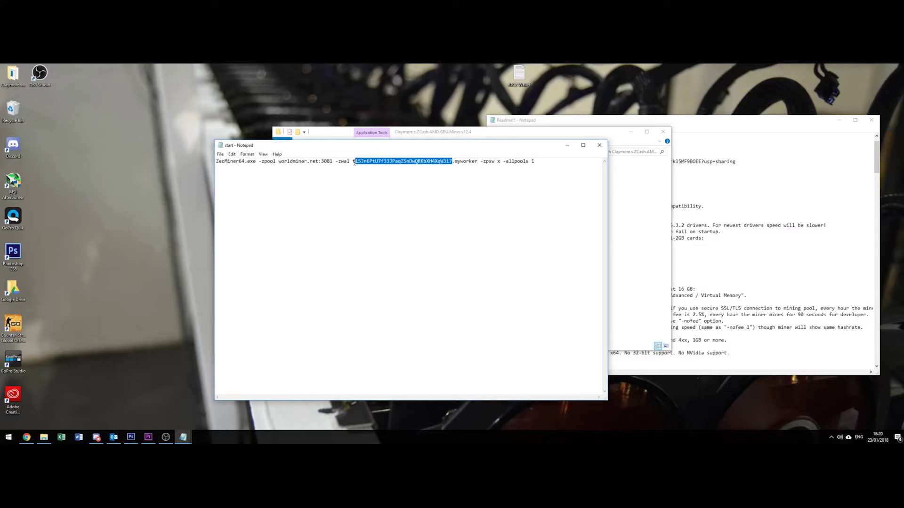
double_click(518, 76)
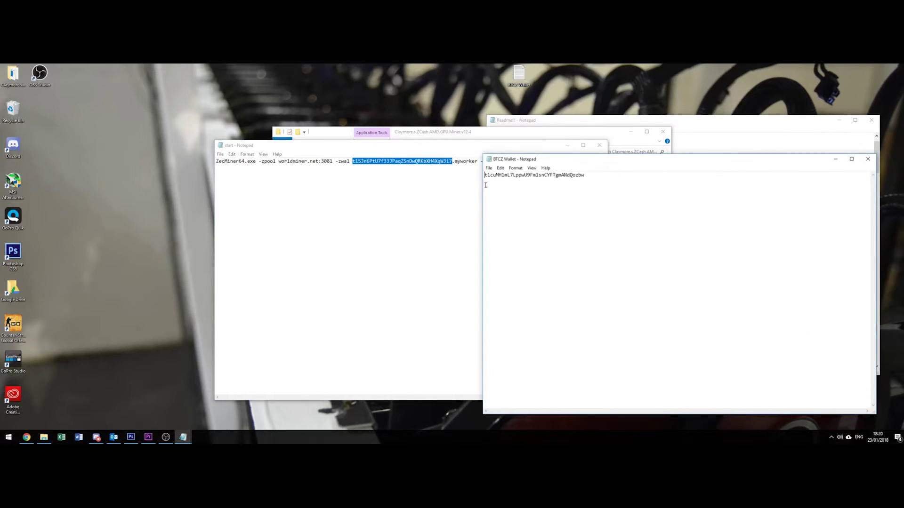
key(ctrl+a)
key(ctrl+c)
click(867, 158)
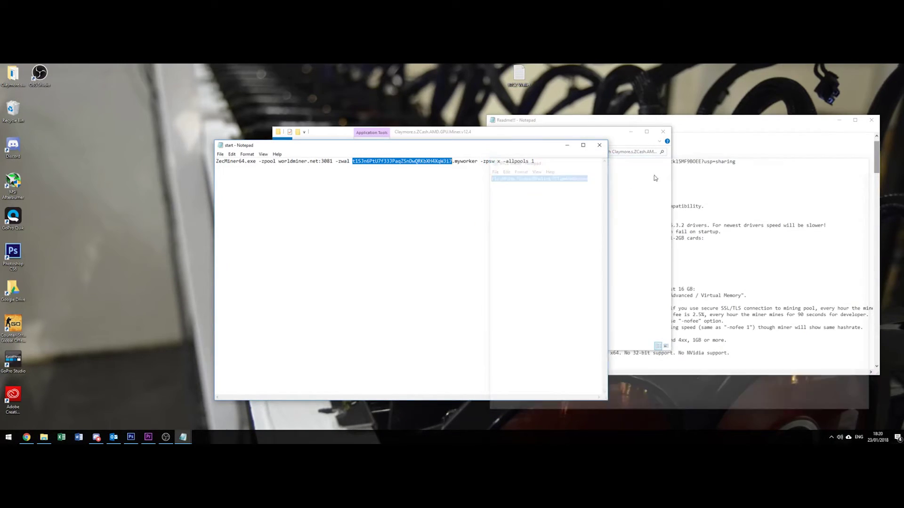
key(ctrl+v)
mouse_move(453, 161)
mouse_down()
mouse_move(353, 161)
mouse_move(469, 164)
mouse_move(459, 165)
mouse_up()
key(ctrl+v)
Set the worker name to homepc, append the five GPU_ variable lines, and close the file.
click(468, 164)
text(ho)
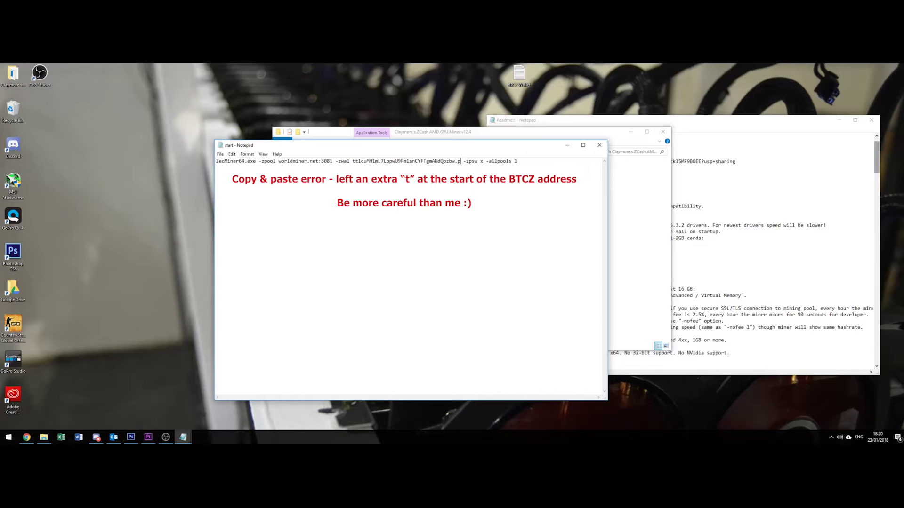
text(pcme)
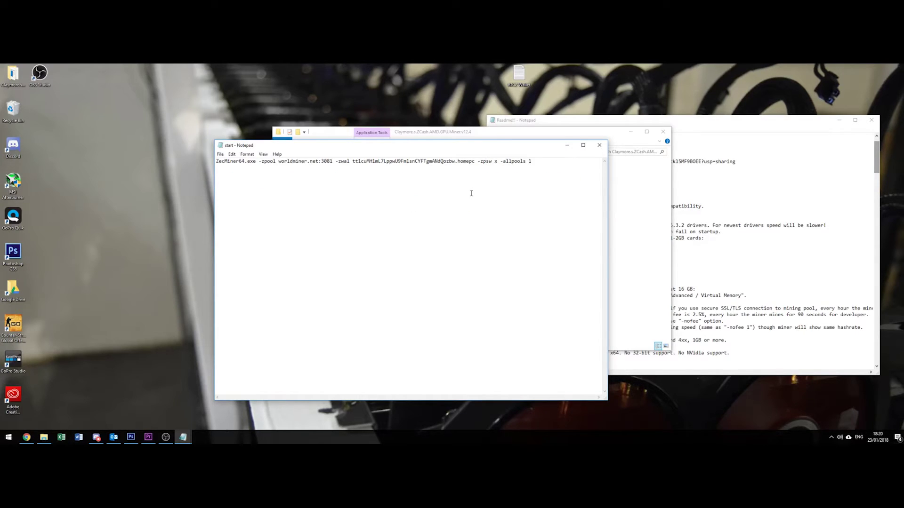
click(729, 201)
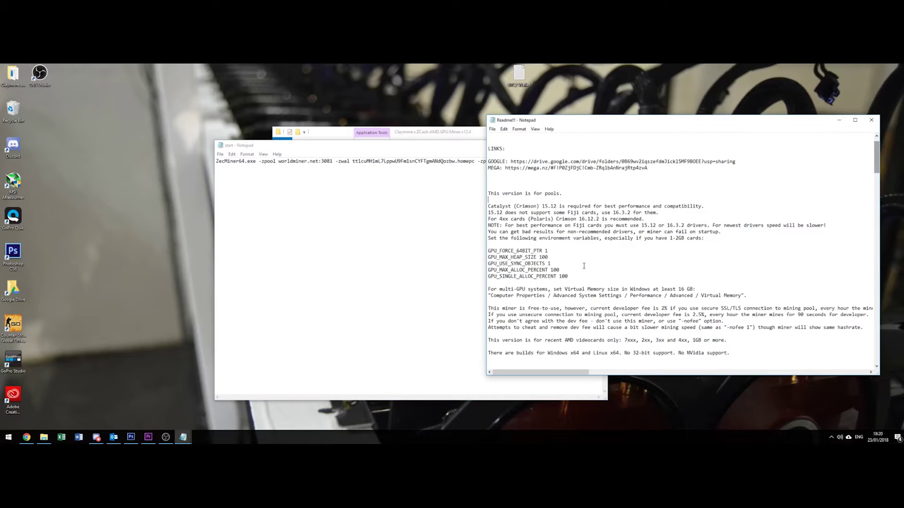
drag(568, 276, 483, 244)
click(326, 192)
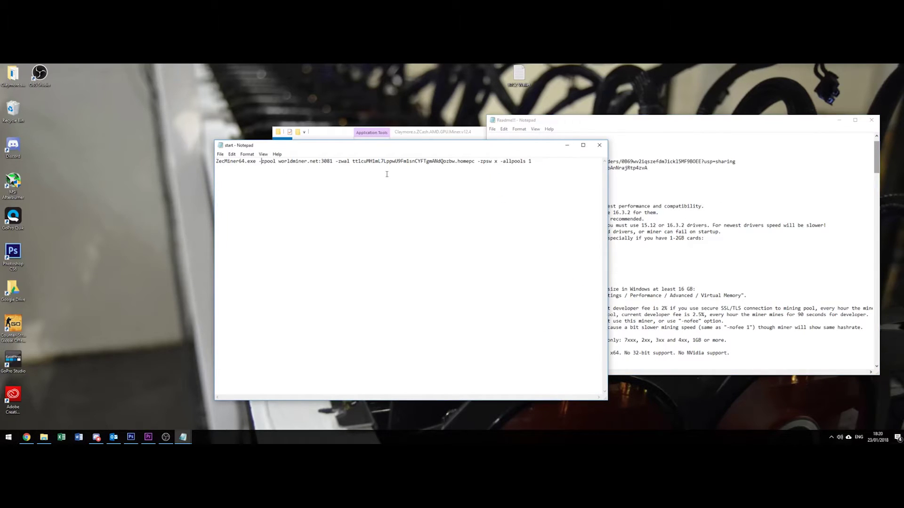
key(Return)
key(ctrl+v)
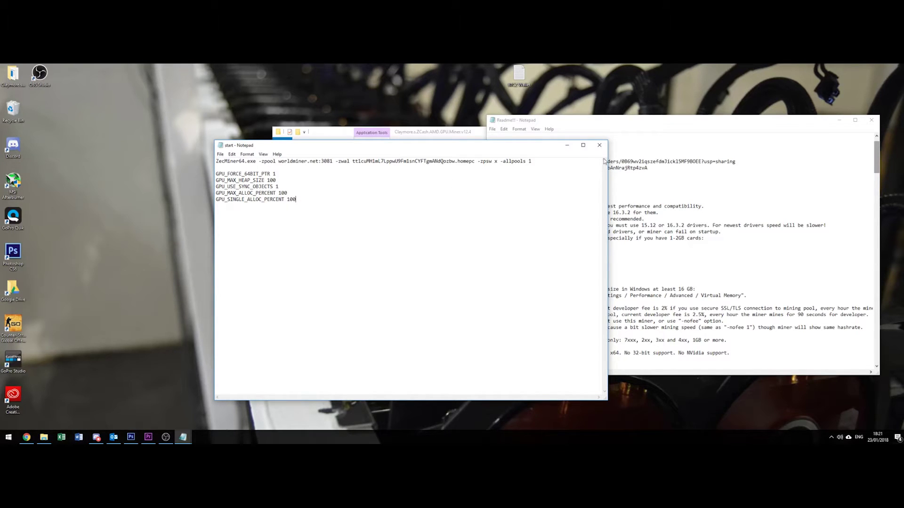
click(599, 145)
Create a desktop shortcut to start.bat named 'Start Mining BTCZ'.
click(871, 120)
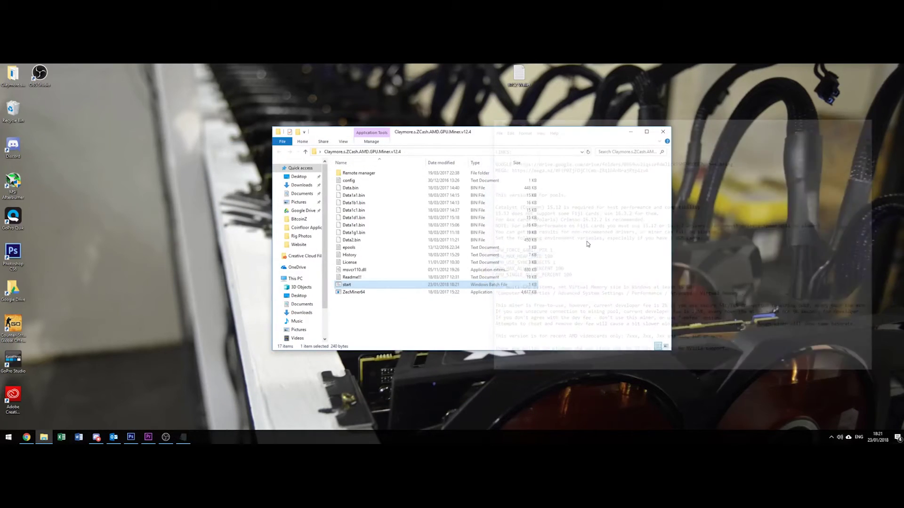
right_click(351, 287)
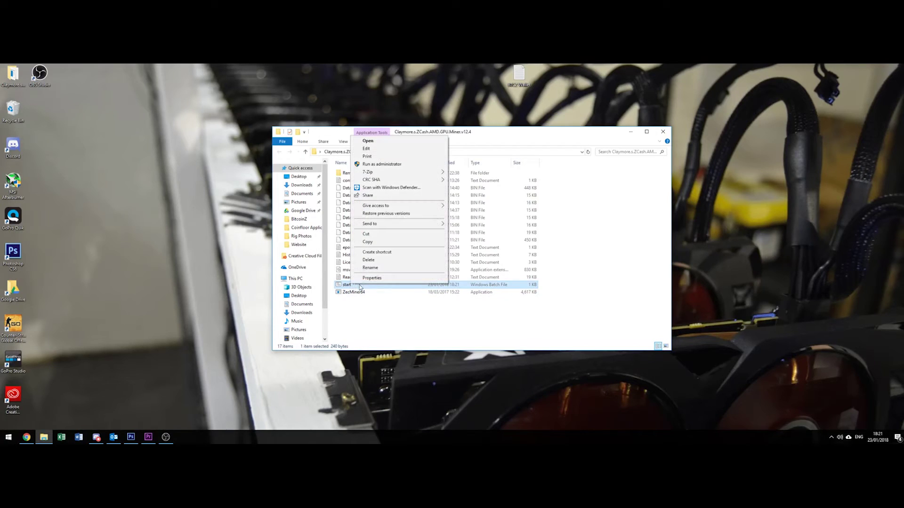
click(388, 251)
drag(357, 285, 245, 233)
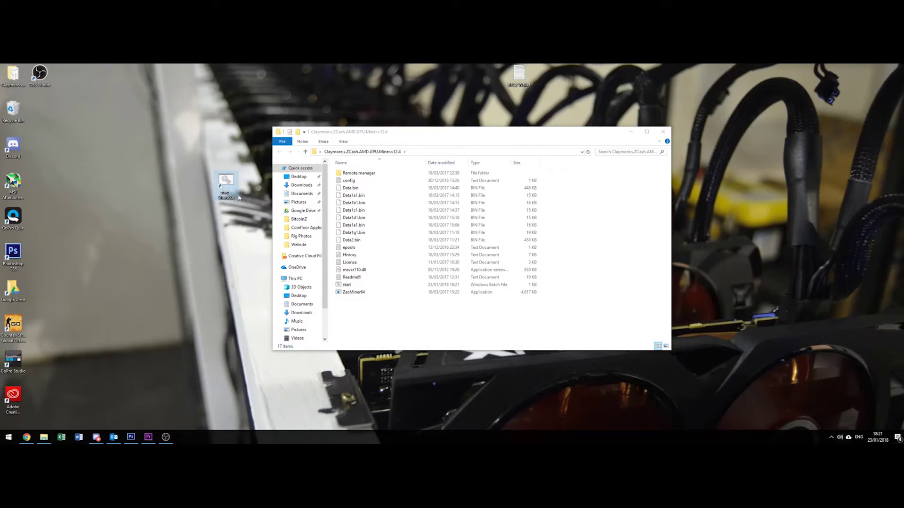
click(233, 196)
text(Start )
text(Mining BT)
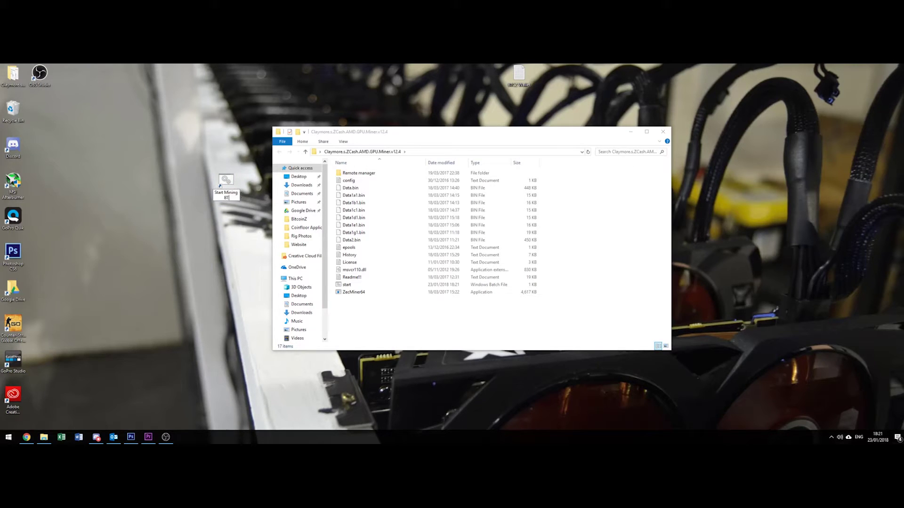
text(CZ)
key(Return)
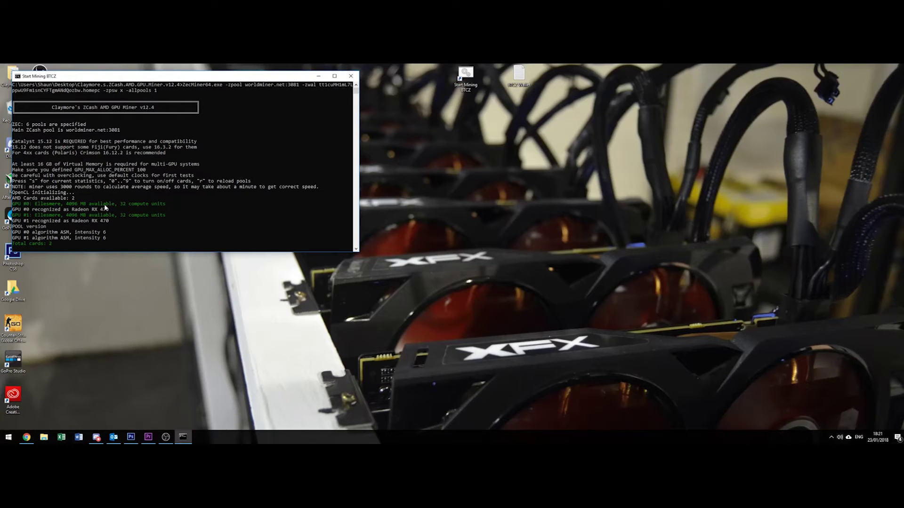
Move the Claymore console to the screen centre while it mines and gets a share accepted.
drag(184, 76, 423, 92)
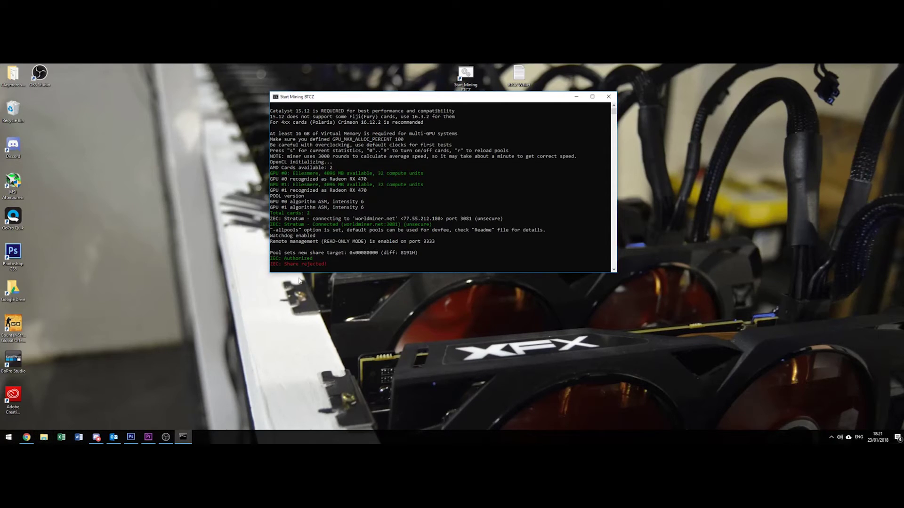
drag(428, 97, 470, 64)
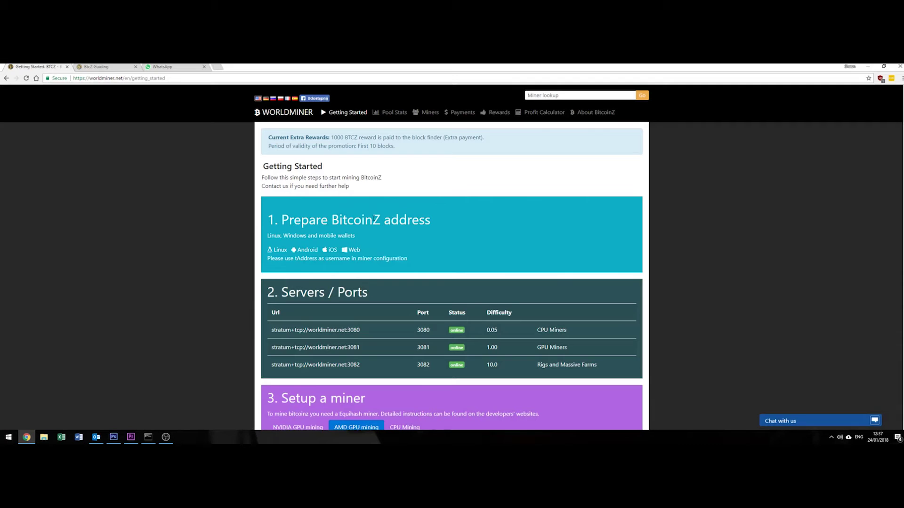
Open the BTCZ wallet's stats page from Worldminer's Top Miners list.
click(428, 112)
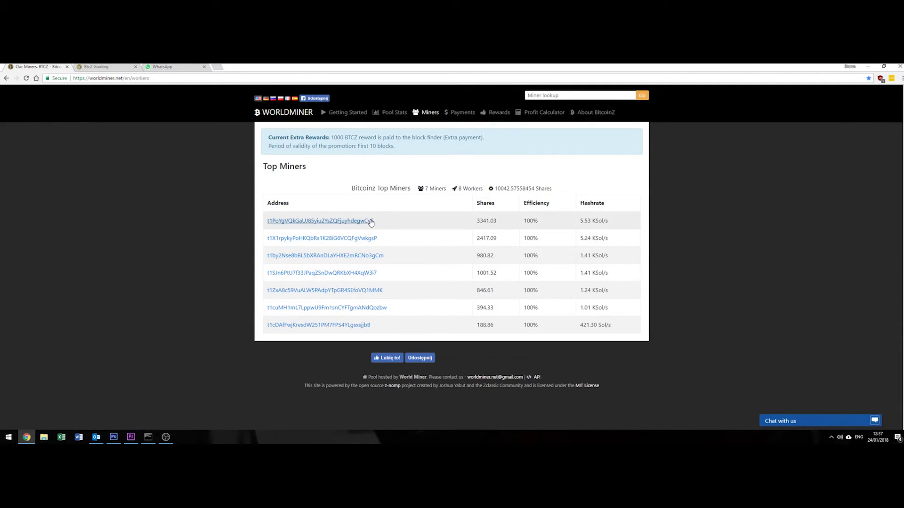
triple_click(384, 311)
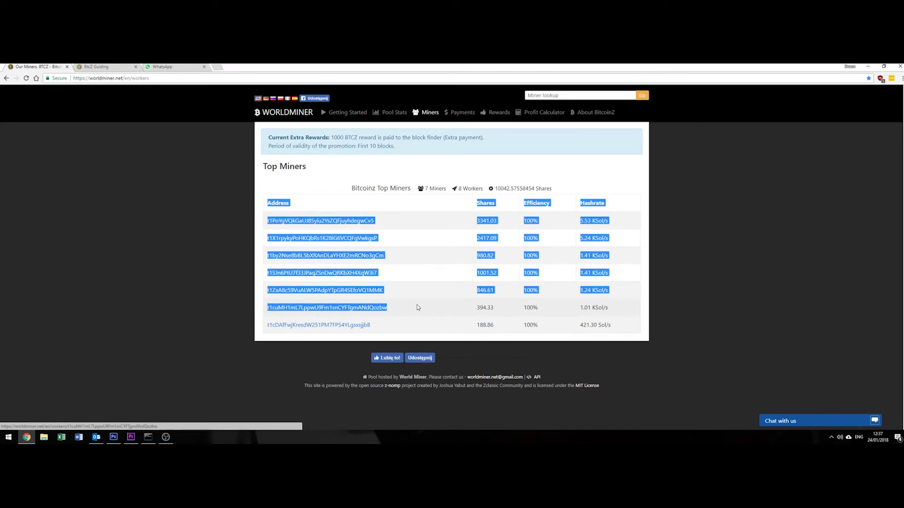
click(373, 313)
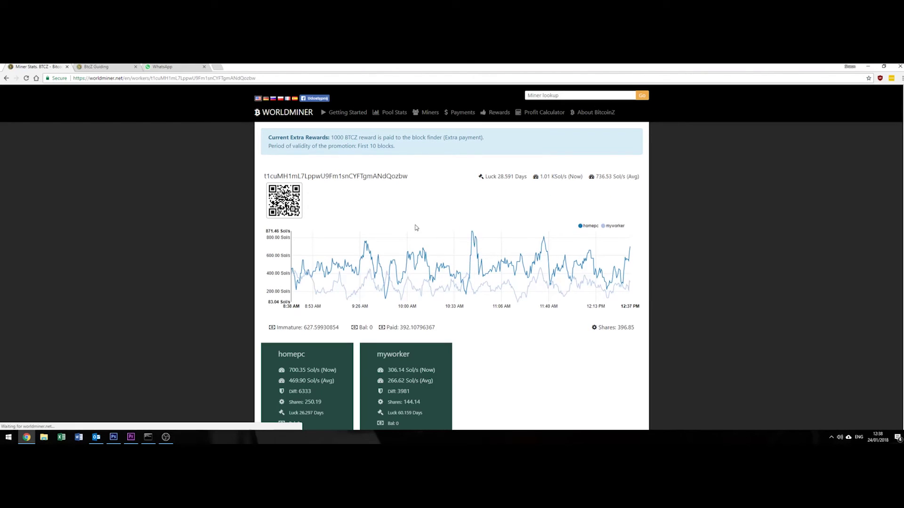
scroll(489, 275, down, 1)
scroll(290, 285, down, 1)
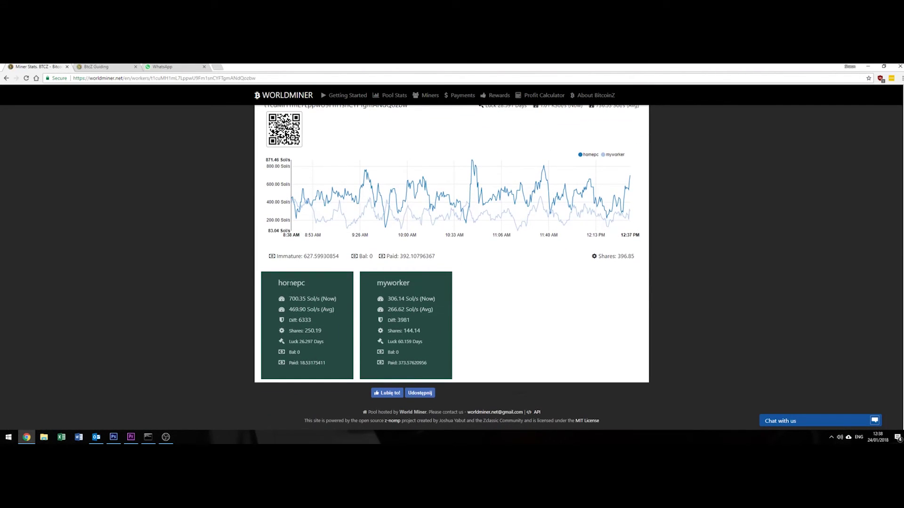